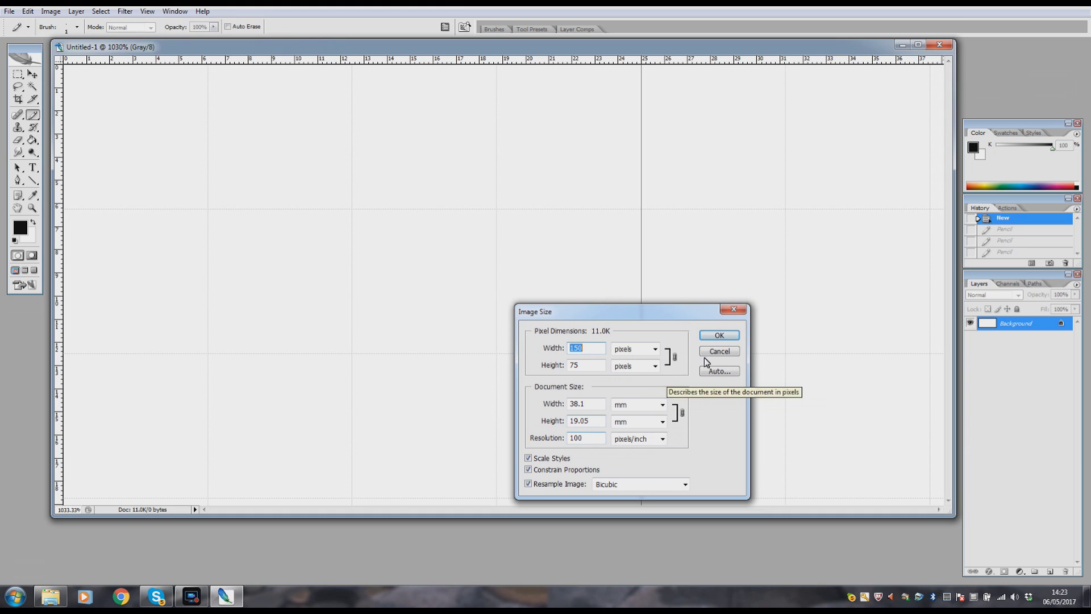
# Accept the image size and pencil a black pixel followed by a short dash
pyautogui.click(723, 338)
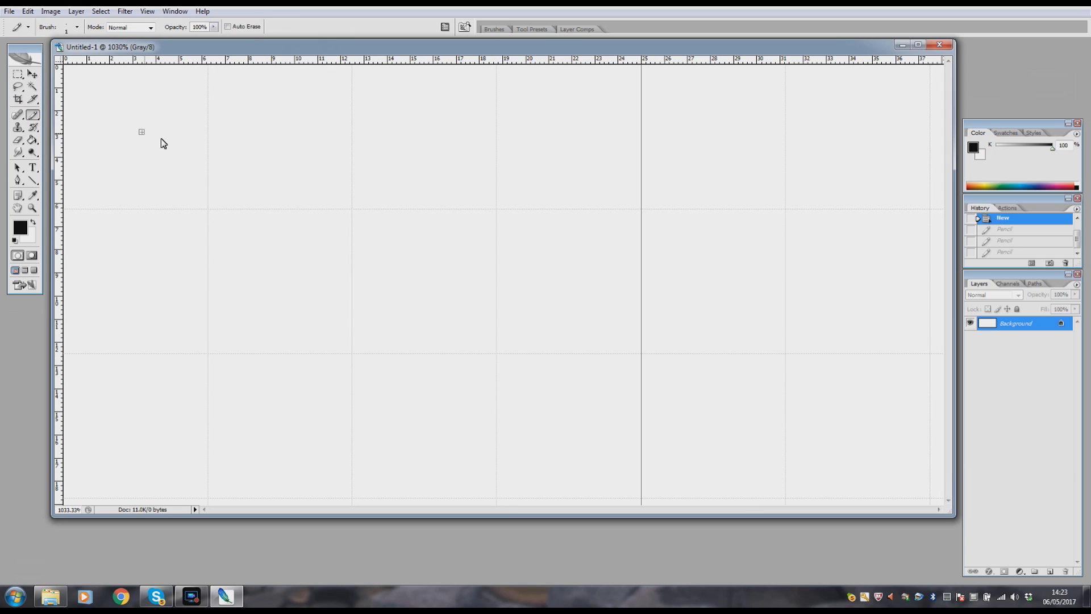
pyautogui.click(136, 132)
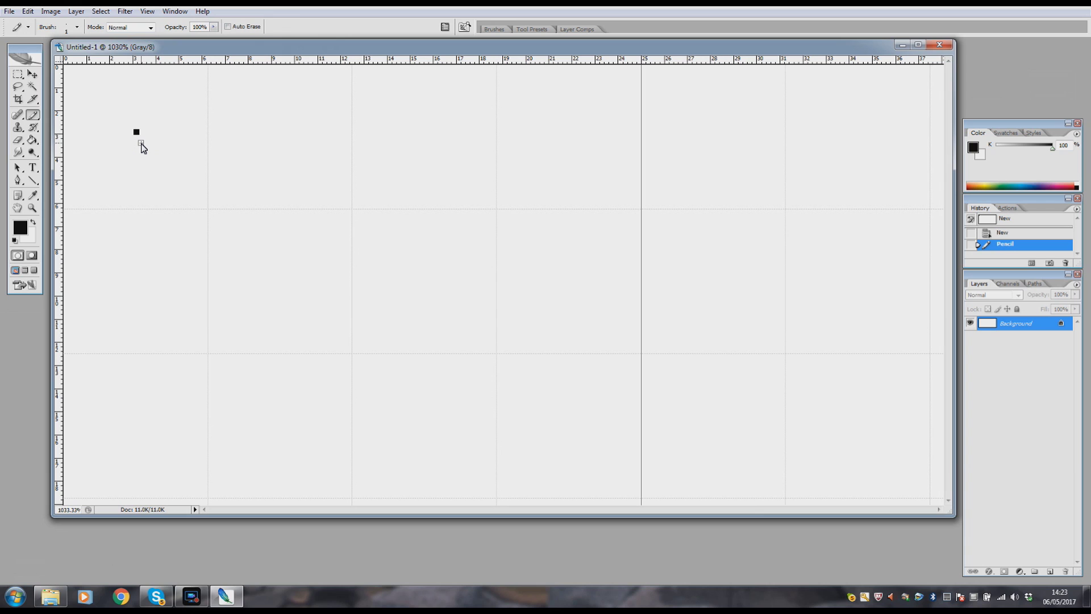
pyautogui.click(142, 143)
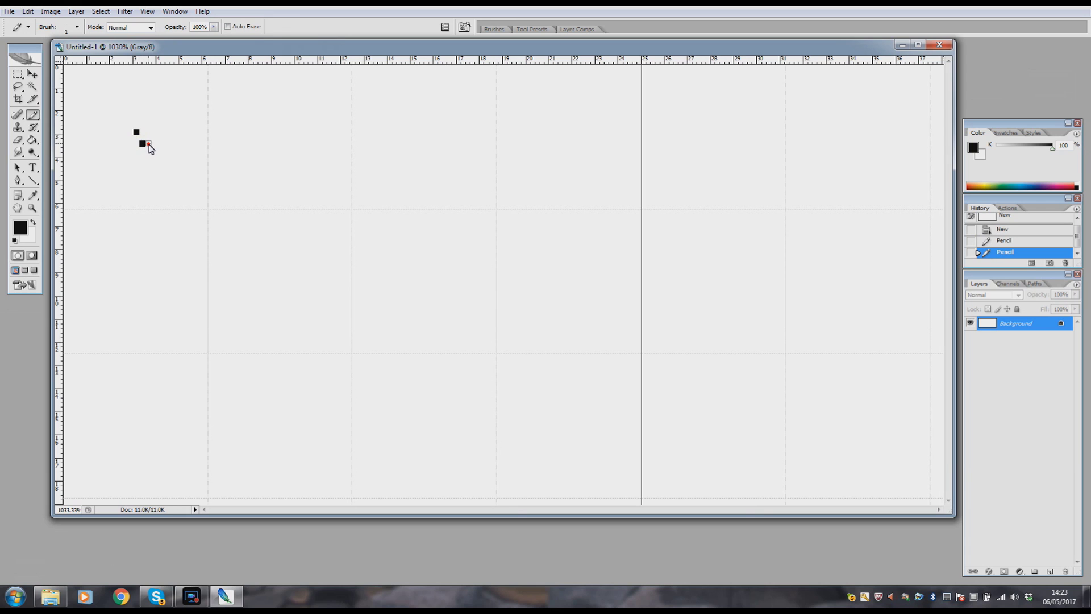
pyautogui.click(149, 144)
# Lengthen the dash, then marquee-select the whole top row of dashes
pyautogui.click(154, 144)
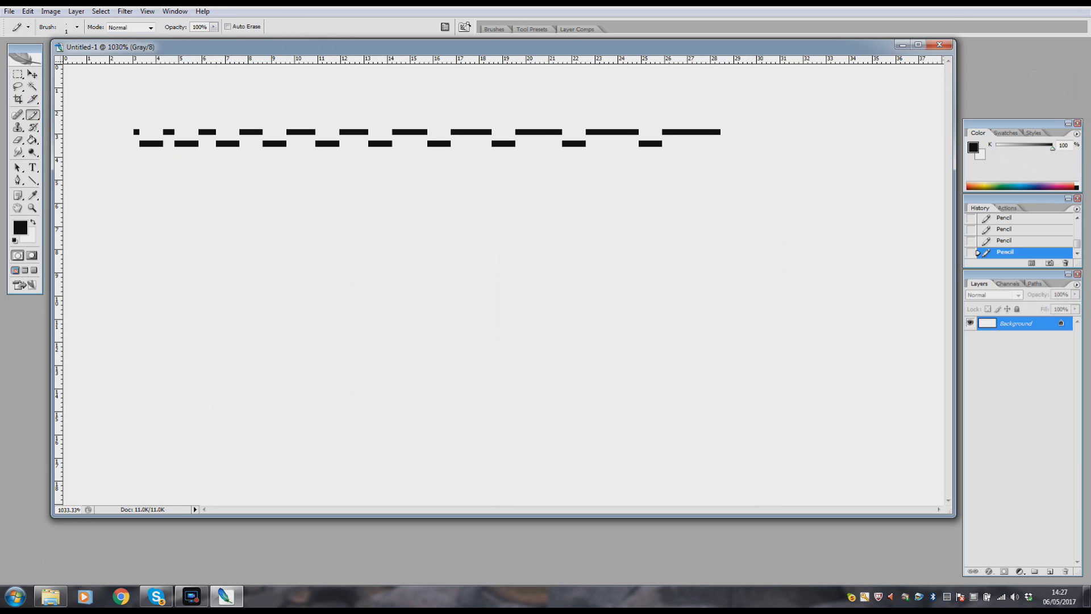
pyautogui.click(17, 73)
pyautogui.moveTo(128, 123); pyautogui.dragTo(733, 140)
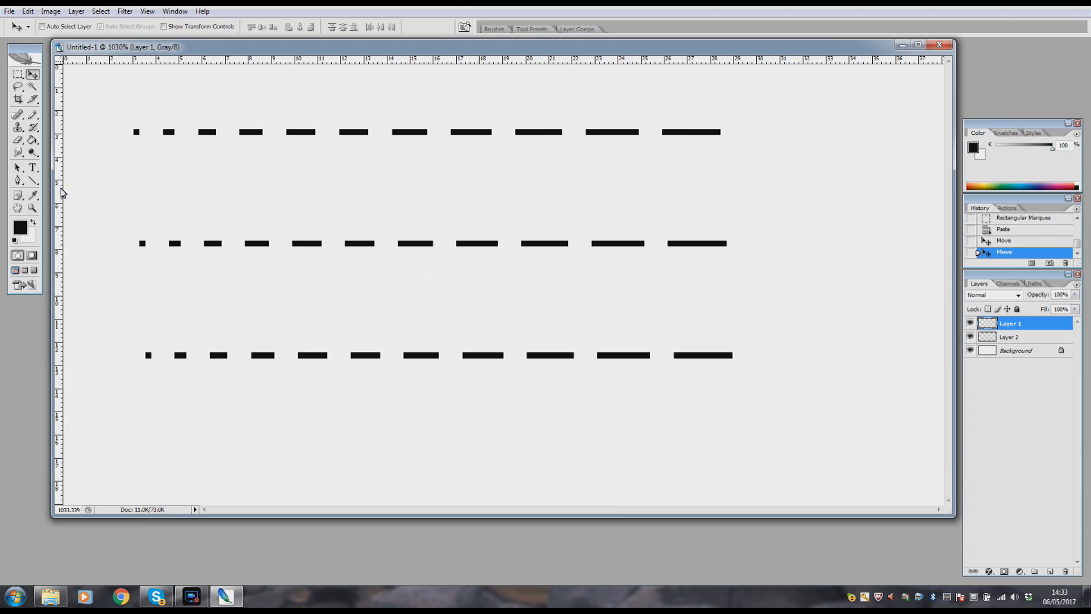
# Switch to the Eyedropper tool for sampling colours from the image
pyautogui.click(32, 198)
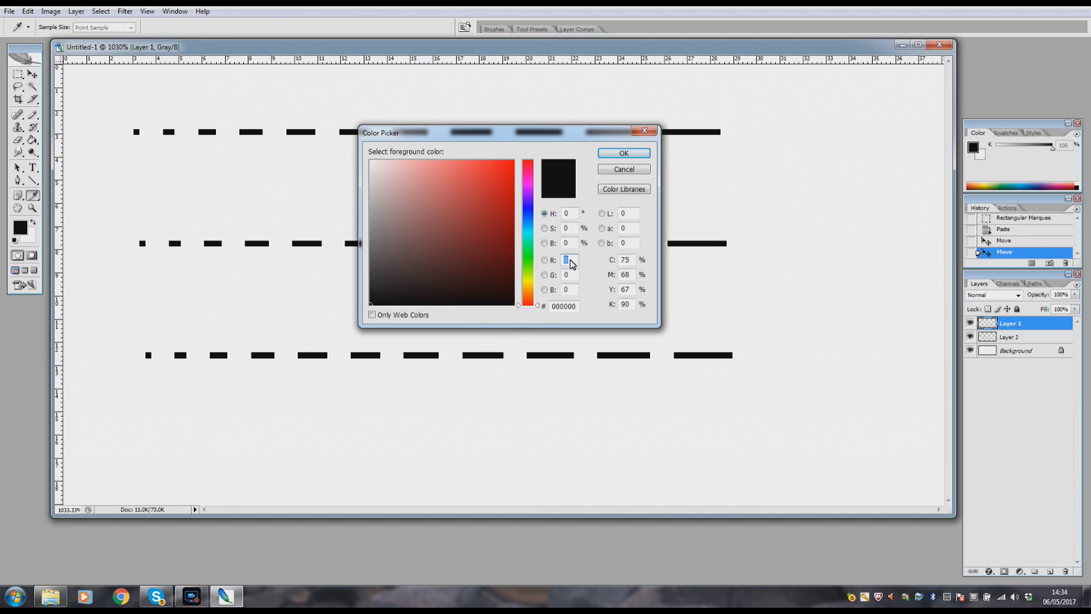
# Set the foreground colour to mid-grey 808080, with R, G and B at 128
pyautogui.write('128')
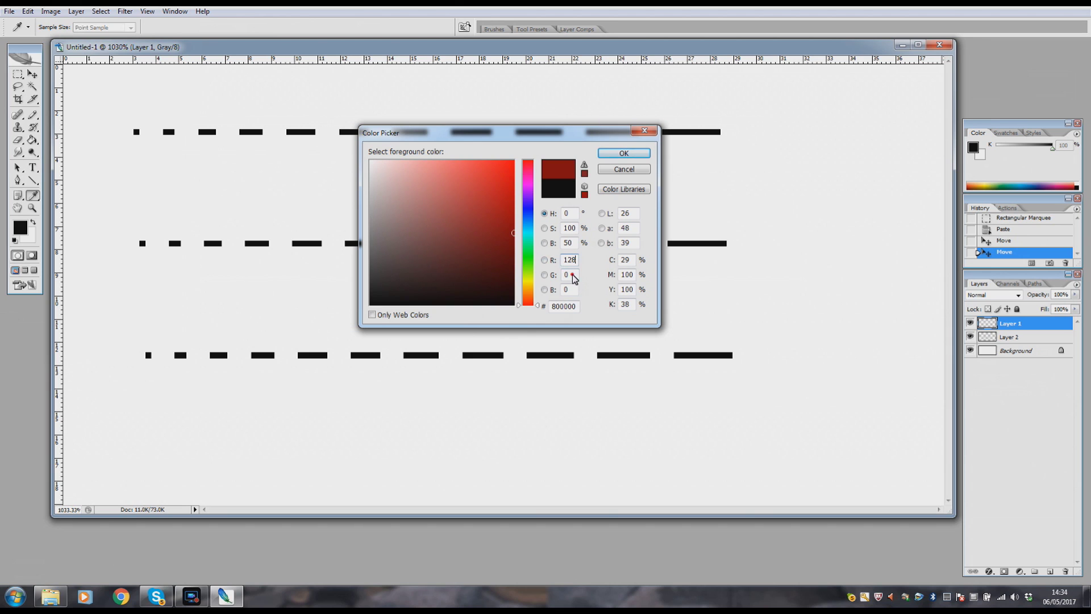
pyautogui.doubleClick(566, 274)
pyautogui.write('128')
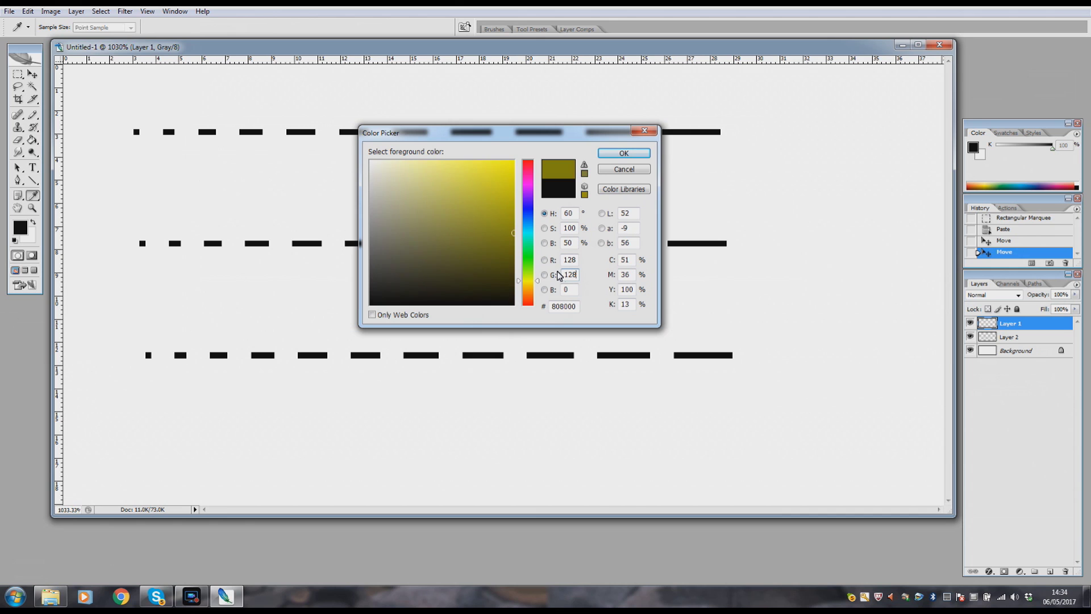
pyautogui.doubleClick(572, 290)
pyautogui.write('128')
pyautogui.press('Return')
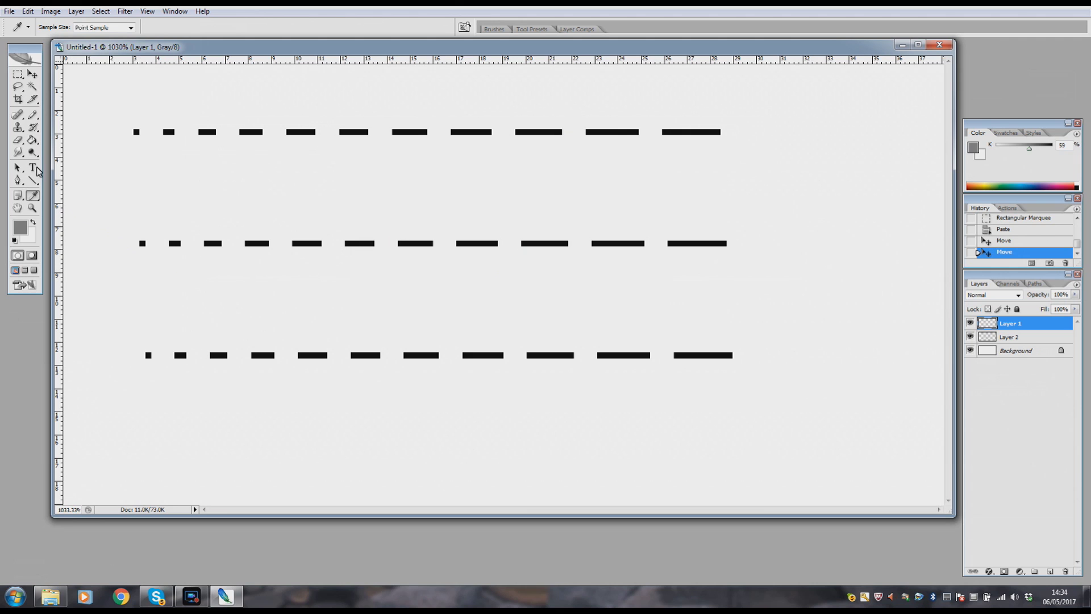
# Paint Bucket fill all eleven middle-row dashes with the grey
pyautogui.click(32, 140)
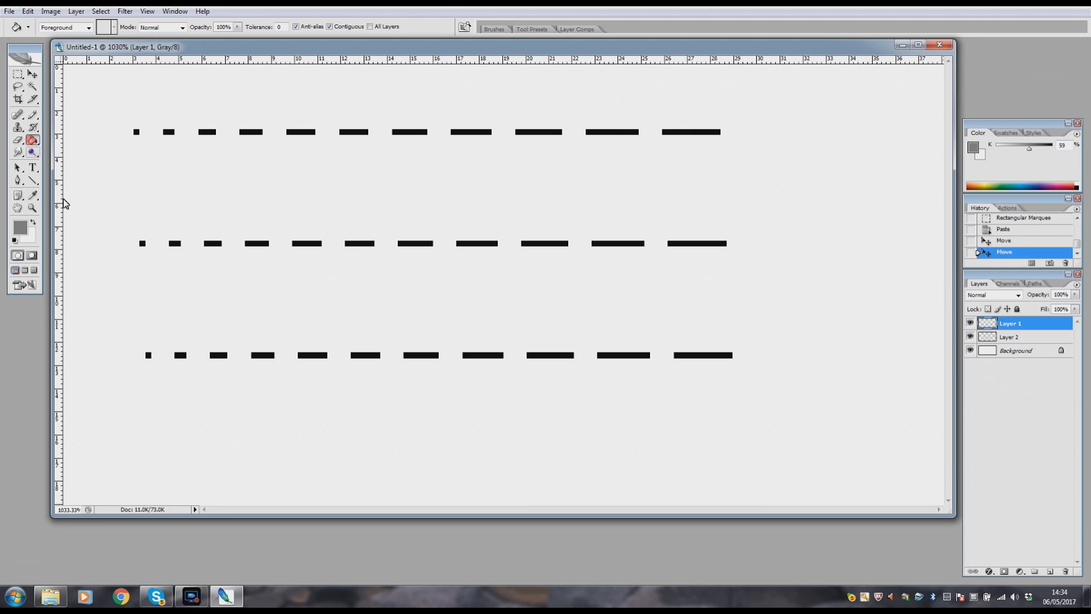
pyautogui.click(142, 243)
pyautogui.click(174, 243)
pyautogui.click(213, 244)
pyautogui.click(250, 246)
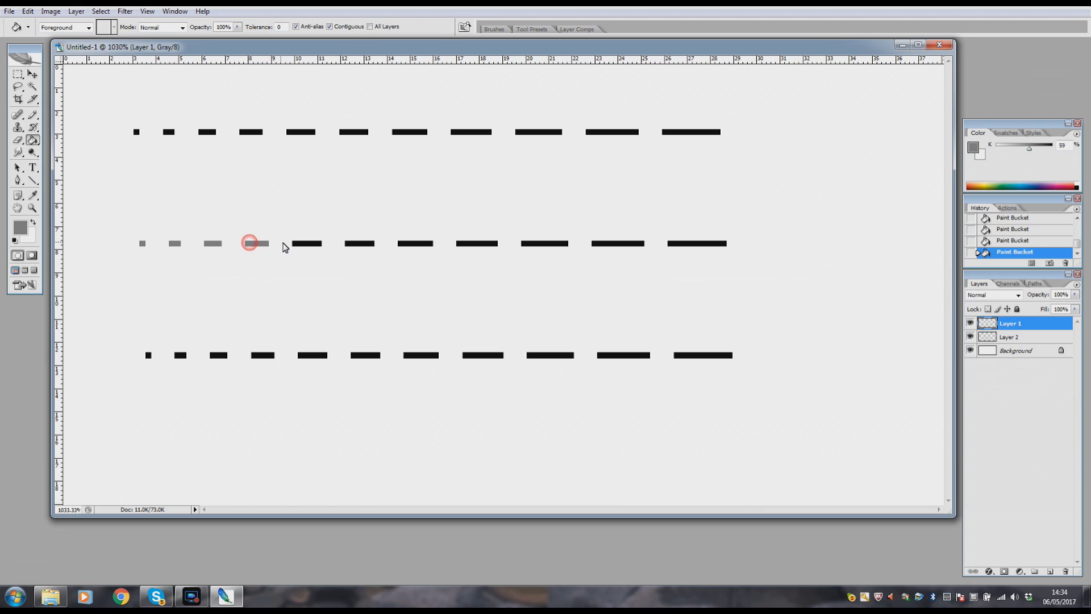
pyautogui.click(294, 246)
pyautogui.click(353, 246)
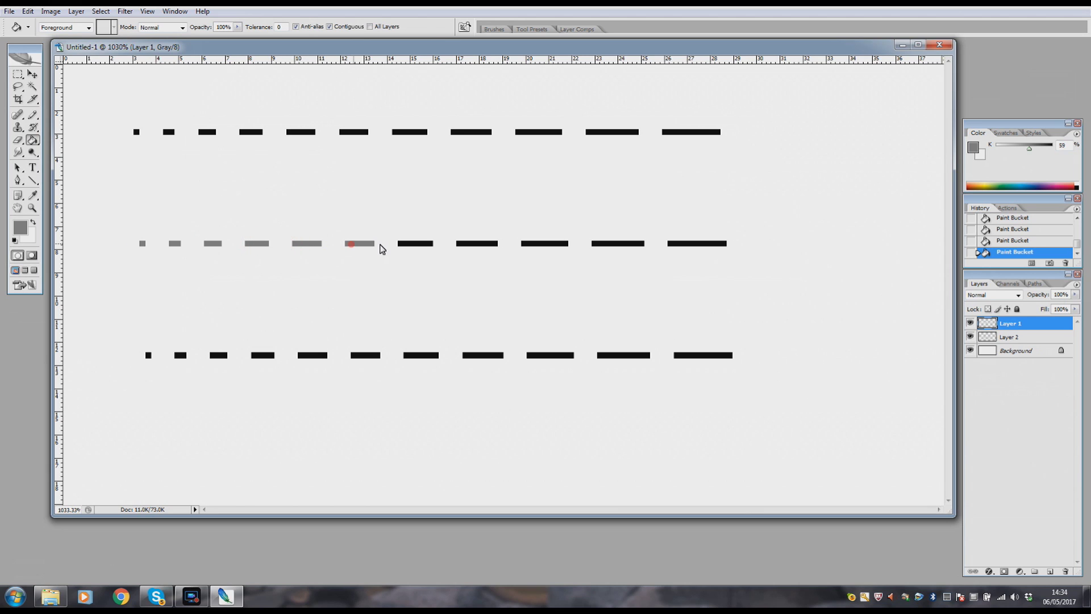
pyautogui.click(407, 244)
pyautogui.click(470, 245)
pyautogui.click(537, 243)
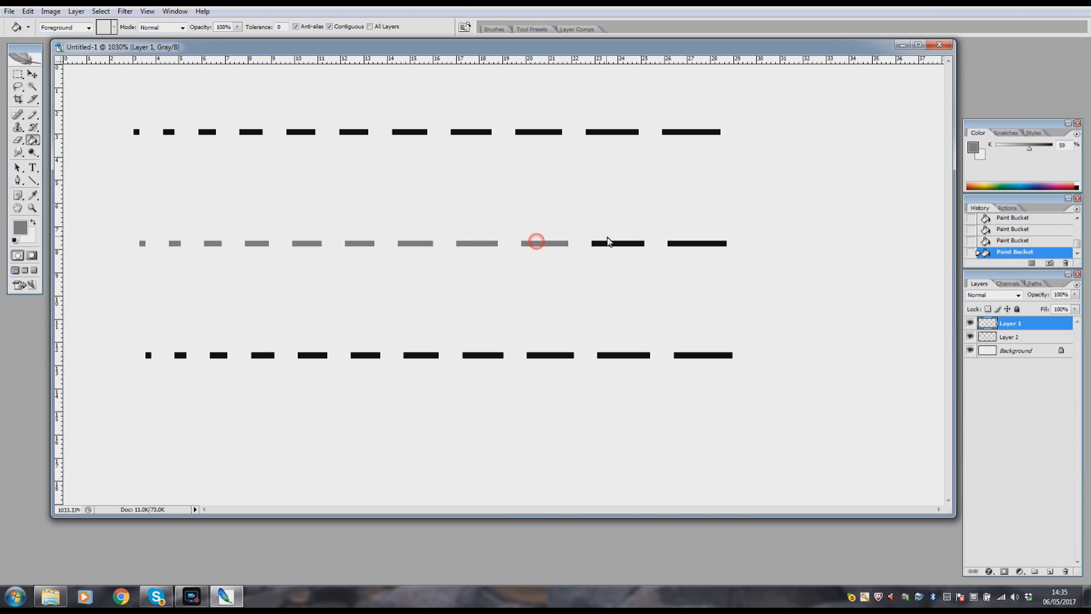
pyautogui.click(616, 243)
pyautogui.click(679, 245)
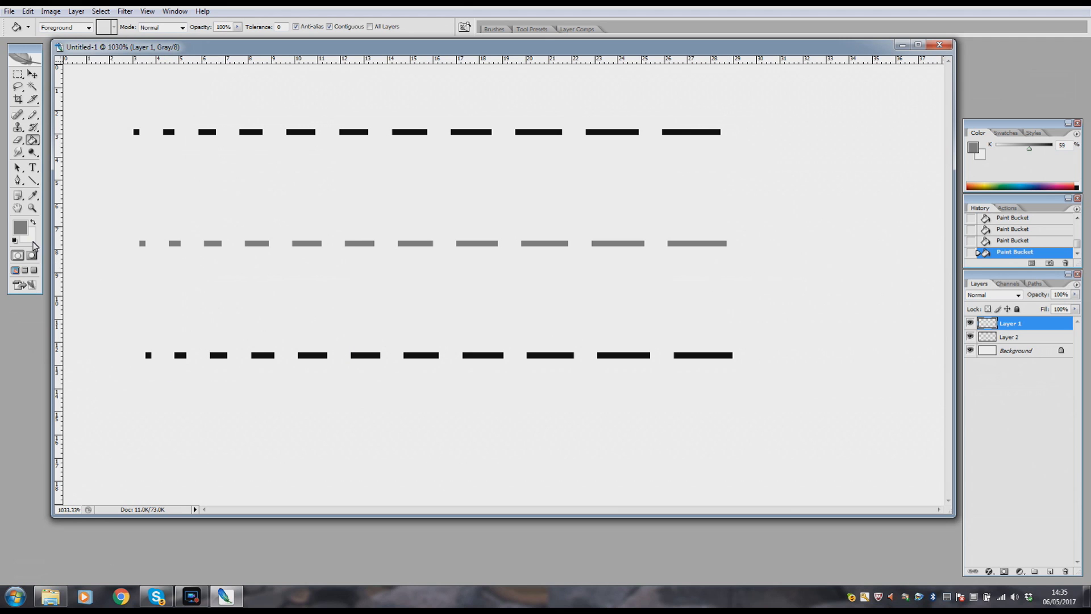
# Set the foreground colour to light grey C0C0C0, with 192 in each channel
pyautogui.click(20, 227)
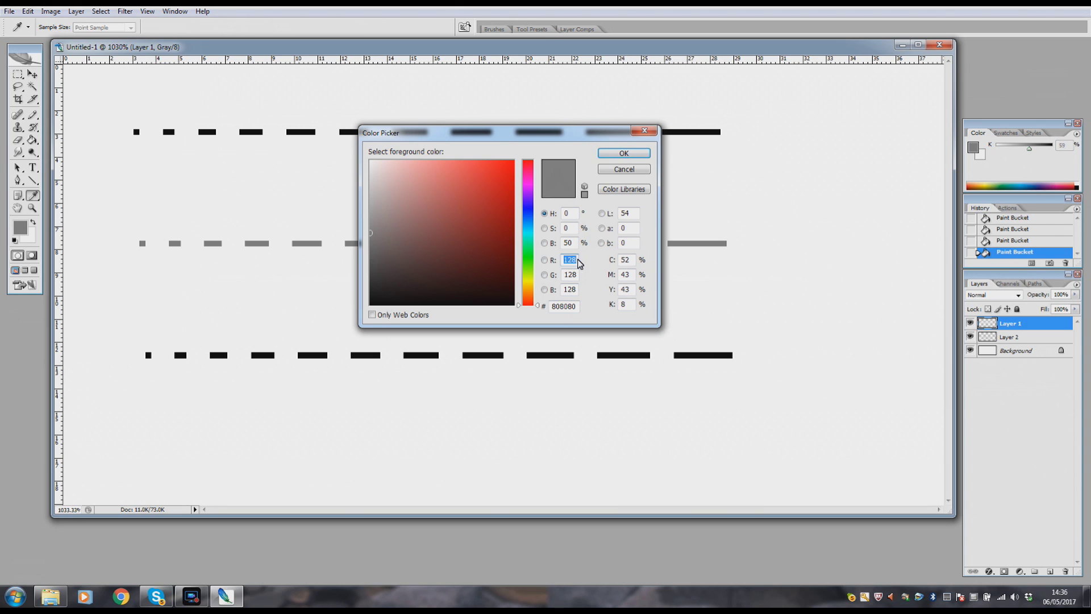
pyautogui.write('1')
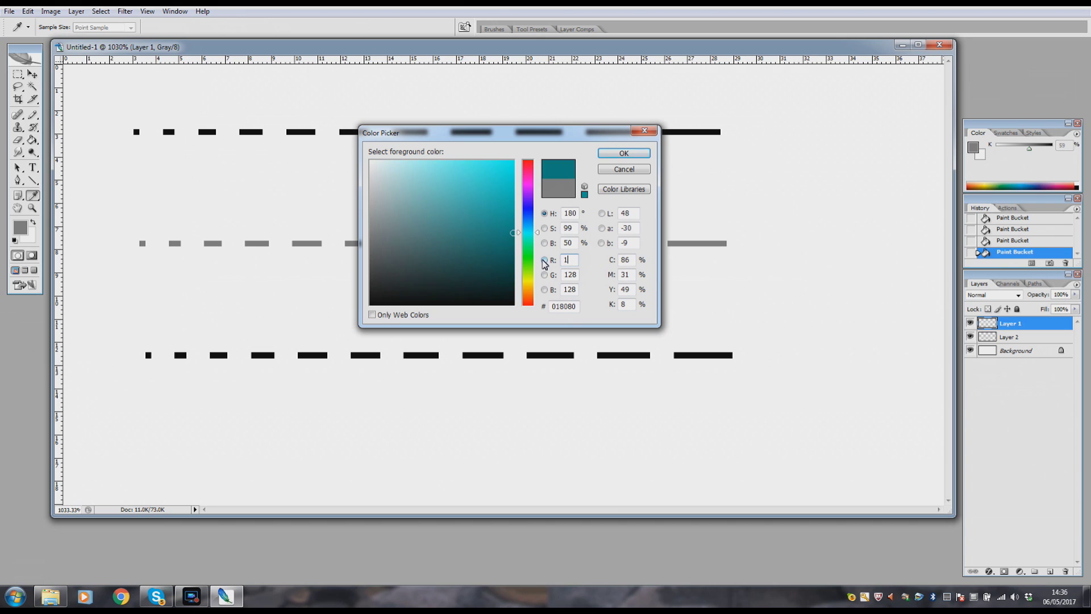
pyautogui.write('92')
pyautogui.press('Tab')
pyautogui.write('192')
pyautogui.press('Tab')
pyautogui.write('192')
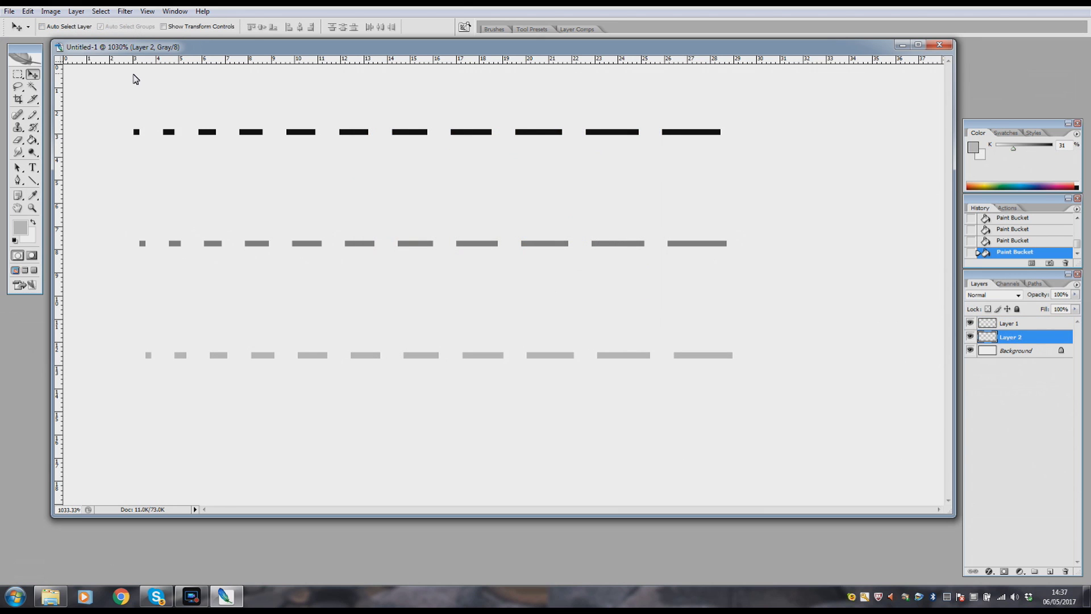
# Merge visible layers and convert the image to a Diffusion Dither bitmap at 100 pixels/inch
pyautogui.hotkey('shift', 'ctrl', 'e')
pyautogui.click(50, 11)
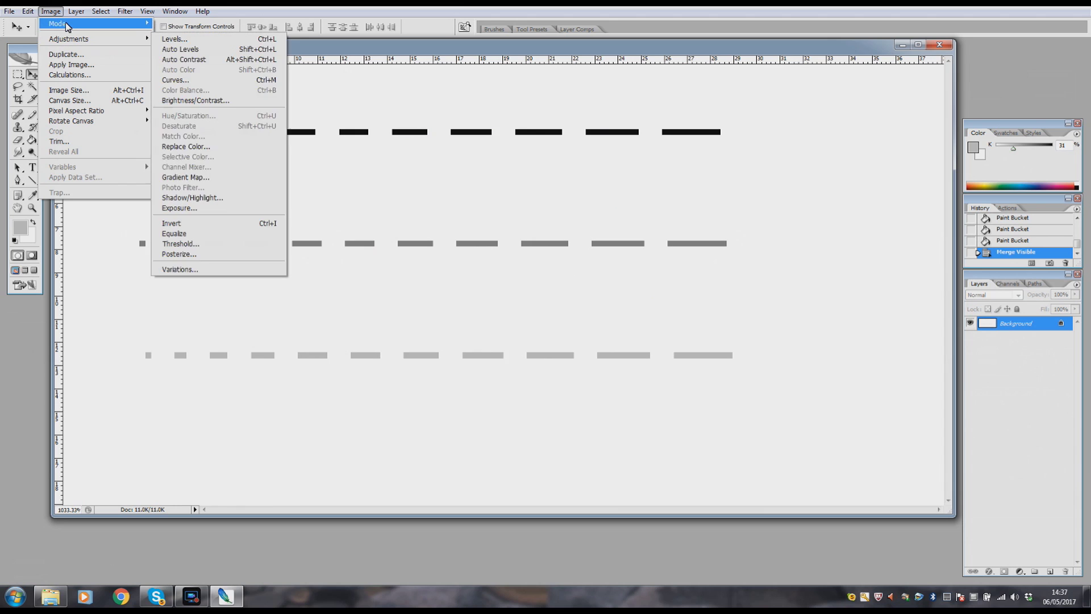
pyautogui.moveTo(67, 26)
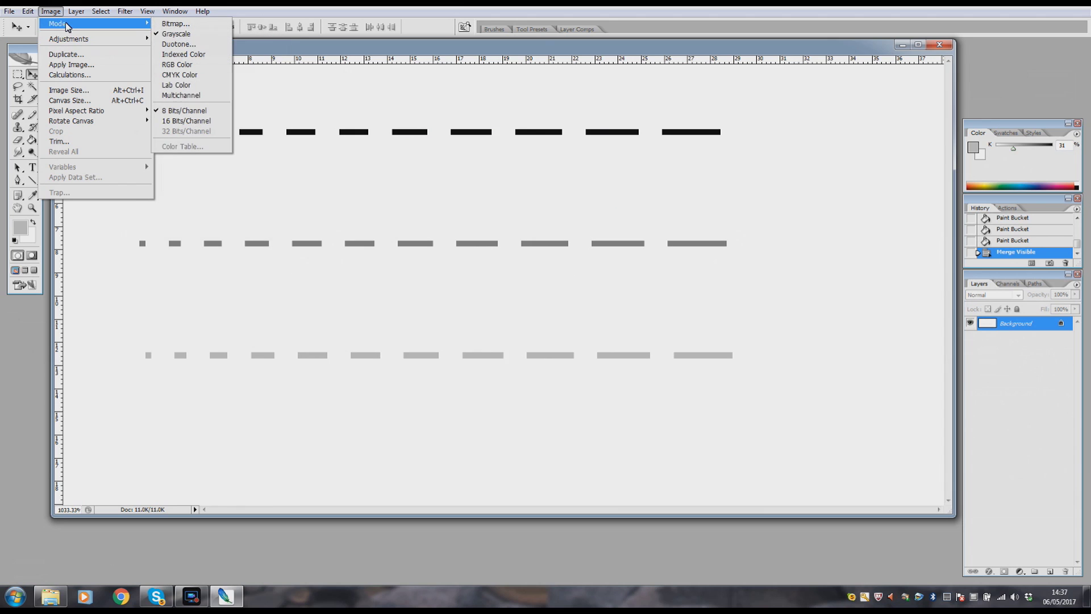
pyautogui.click(170, 23)
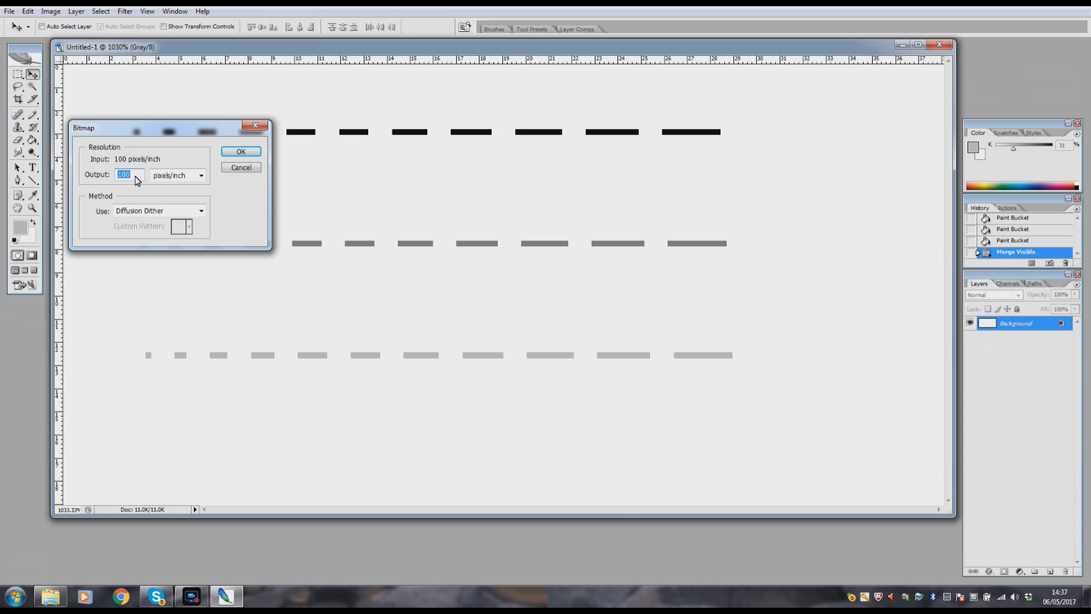
pyautogui.click(241, 151)
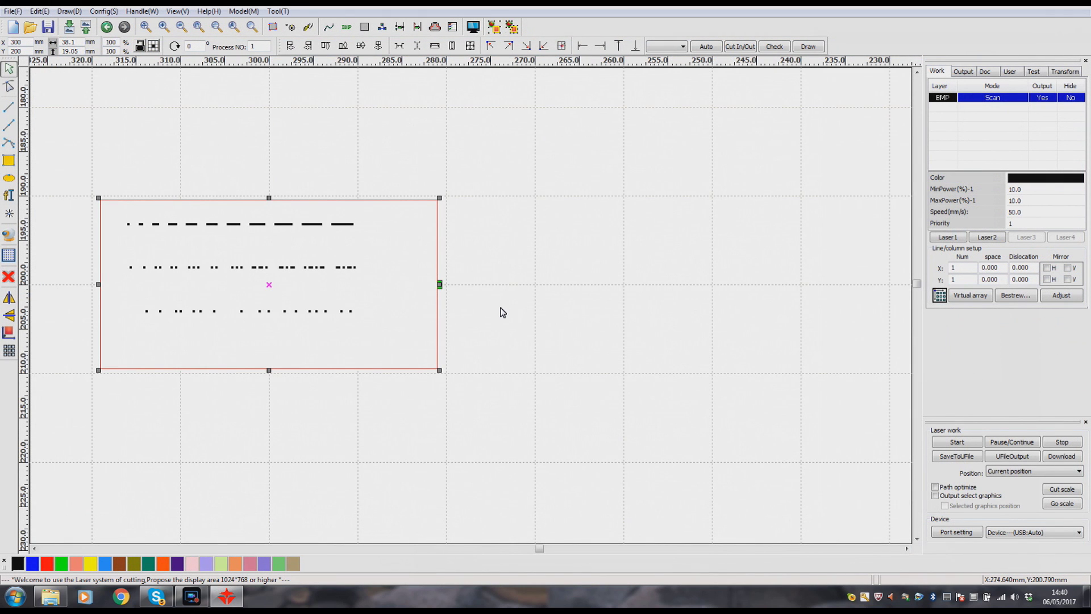
# Put the top-right, bottom-left and bottom-right bitmap copies on blue, red and green layers
pyautogui.moveTo(86, 175); pyautogui.dragTo(465, 397)
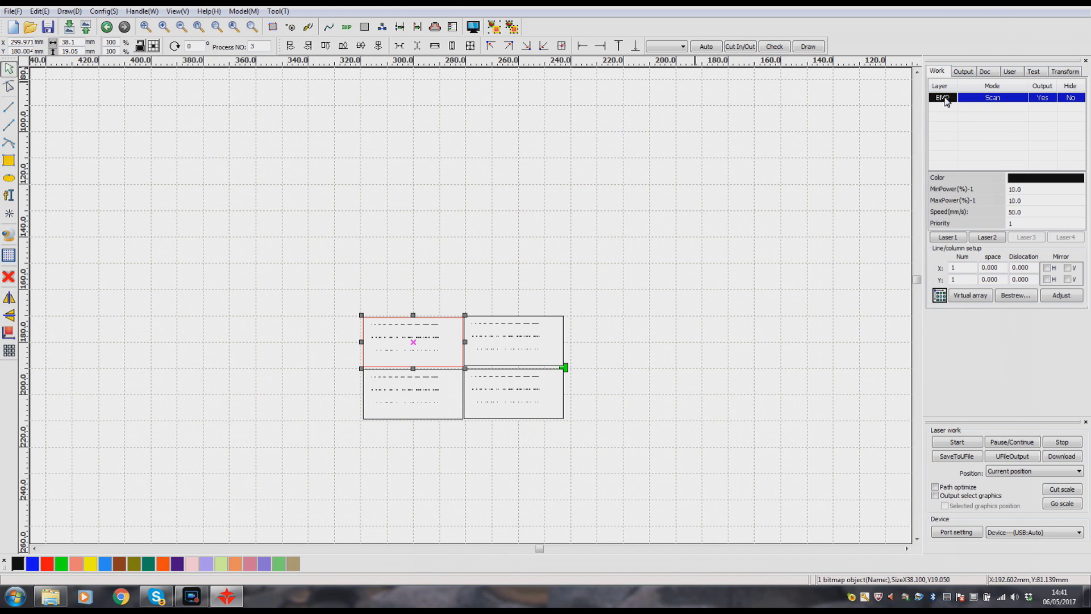
pyautogui.click(510, 317)
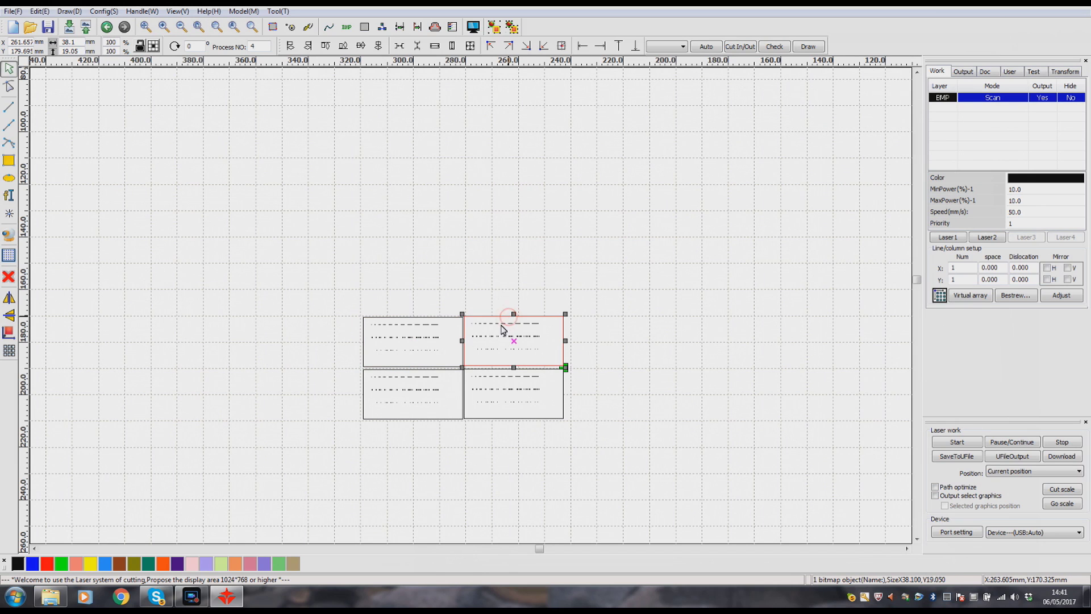
pyautogui.click(32, 563)
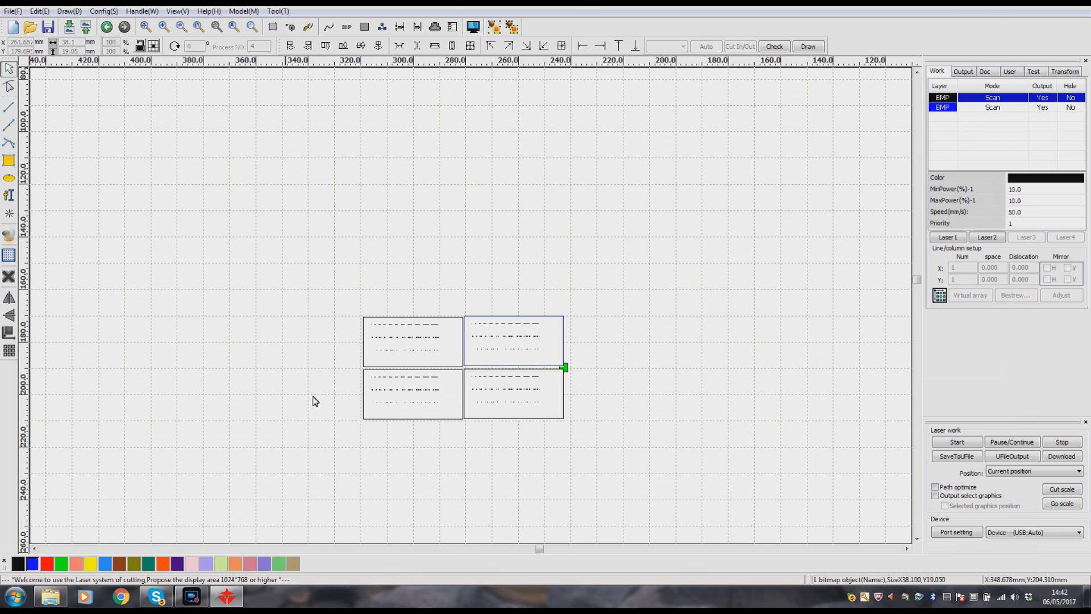
pyautogui.click(366, 391)
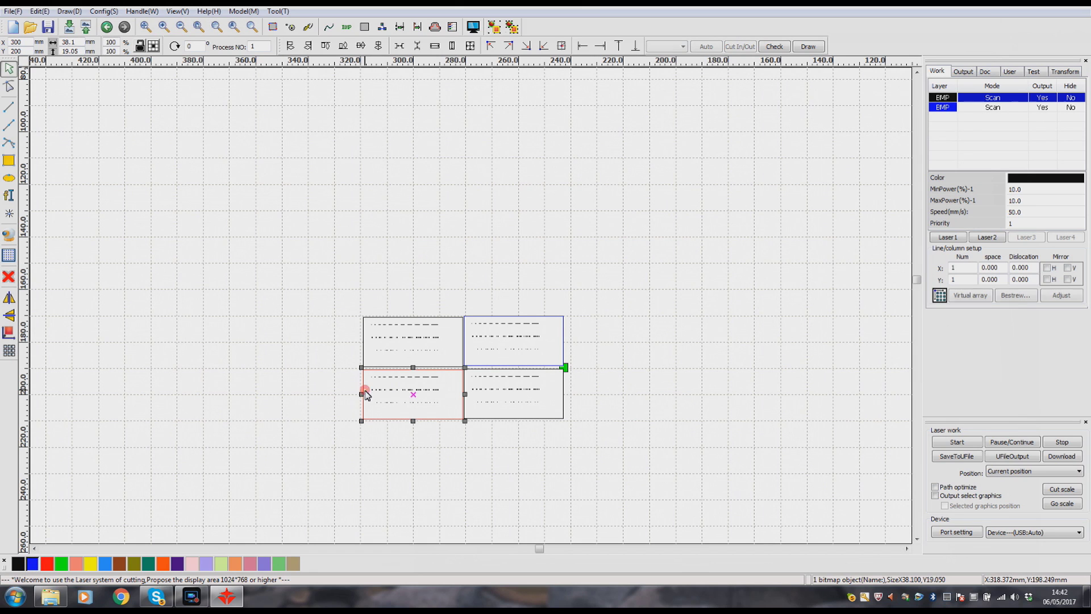
pyautogui.click(47, 564)
pyautogui.click(489, 414)
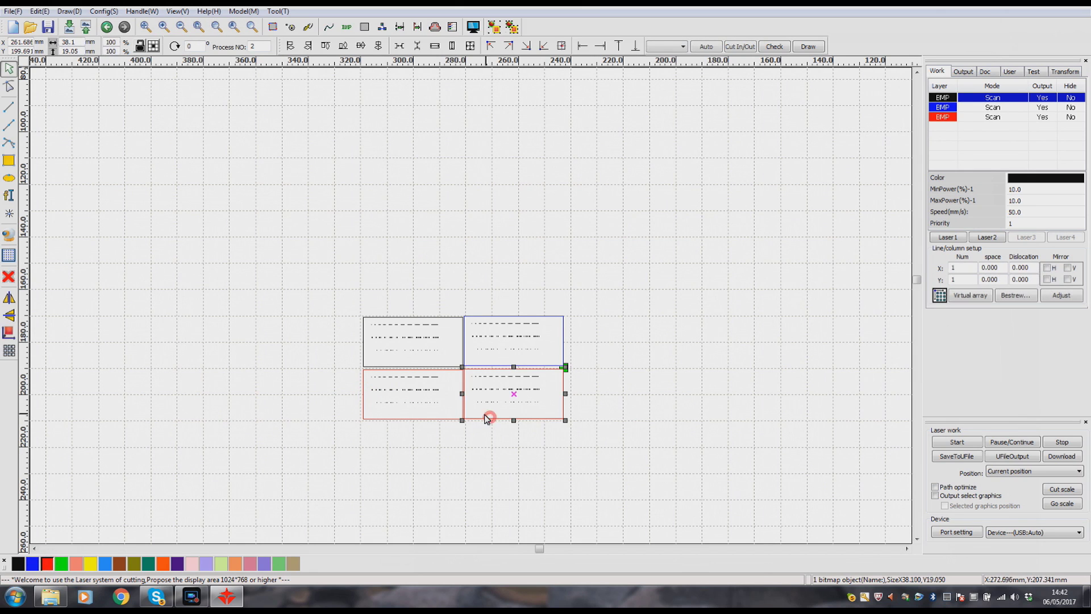
pyautogui.click(61, 563)
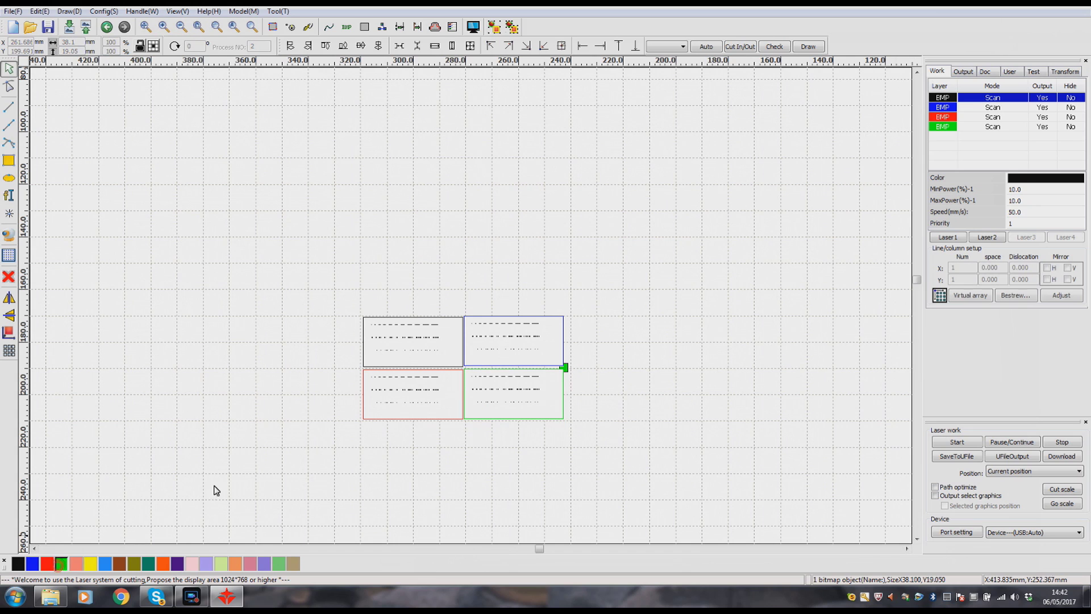
pyautogui.doubleClick(942, 98)
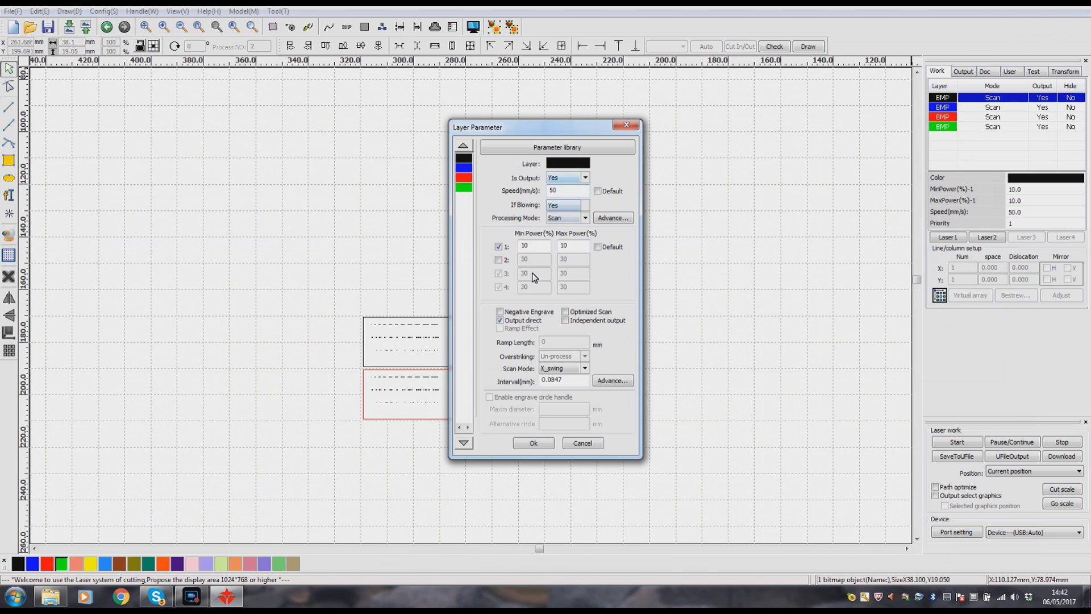
# Set the blue layer to speed 50, min power 5, max power 50, and edit its interval
pyautogui.click(465, 170)
pyautogui.click(566, 192)
pyautogui.moveTo(566, 191); pyautogui.dragTo(537, 193)
pyautogui.write('50')
pyautogui.moveTo(536, 247); pyautogui.dragTo(503, 254)
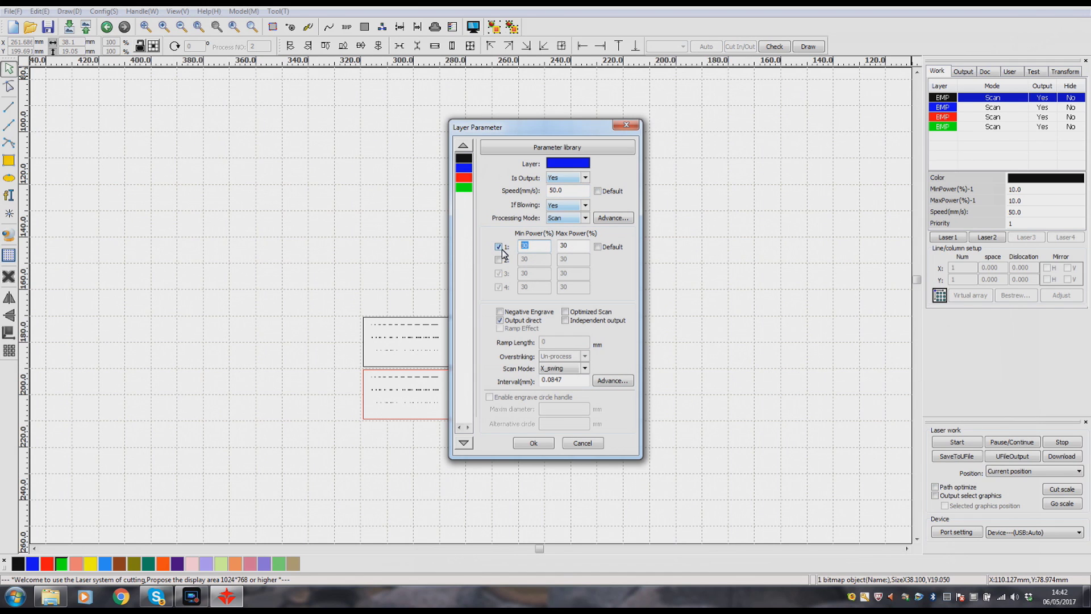
pyautogui.write('5')
pyautogui.doubleClick(580, 245)
pyautogui.write('50')
pyautogui.moveTo(575, 380); pyautogui.dragTo(538, 386)
pyautogui.write('.')
# Change the red layer's speed to 400 mm/s
pyautogui.click(463, 159)
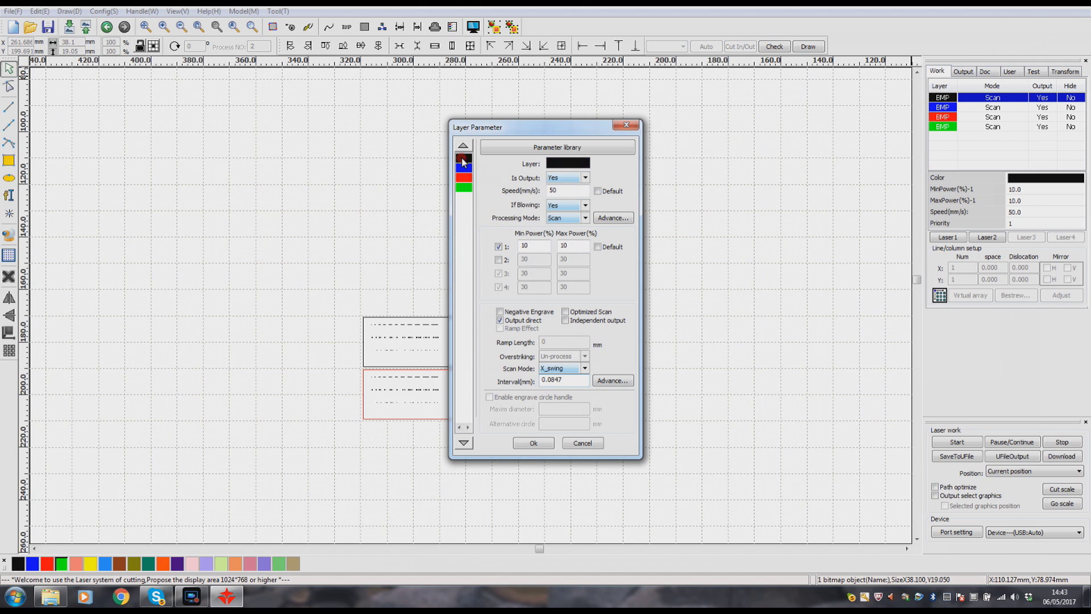
pyautogui.click(464, 187)
pyautogui.click(462, 179)
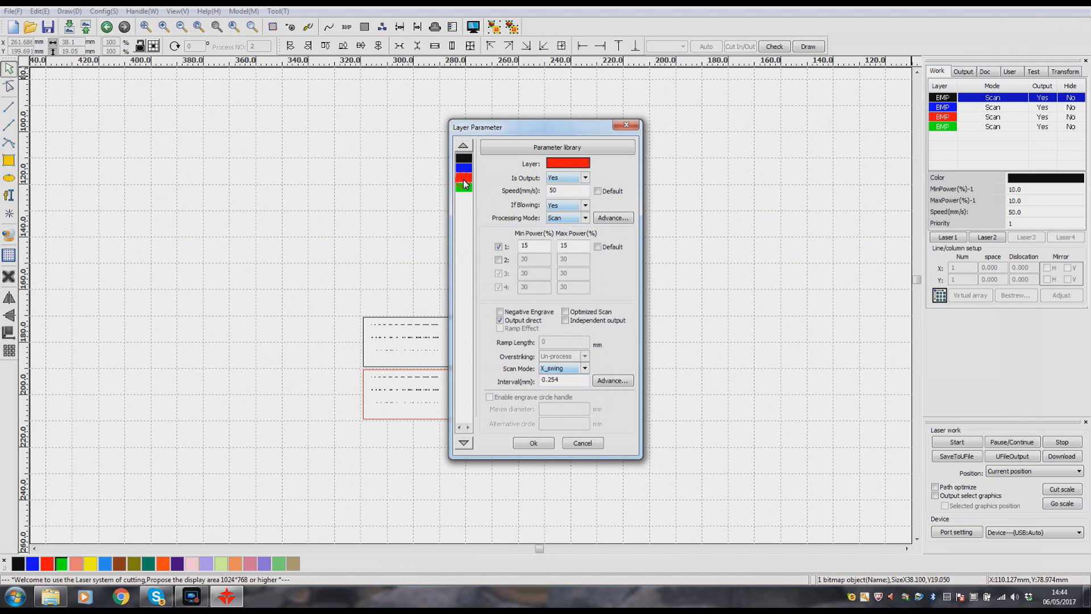
pyautogui.click(563, 192)
pyautogui.moveTo(563, 191); pyautogui.dragTo(533, 194)
pyautogui.press('BackSpace')
pyautogui.write('4')
pyautogui.moveTo(535, 248); pyautogui.dragTo(500, 249)
# Set the green layer's speed to 400 mm/s and apply the layer settings
pyautogui.click(463, 187)
pyautogui.write('400')
pyautogui.click(536, 245)
pyautogui.click(533, 442)
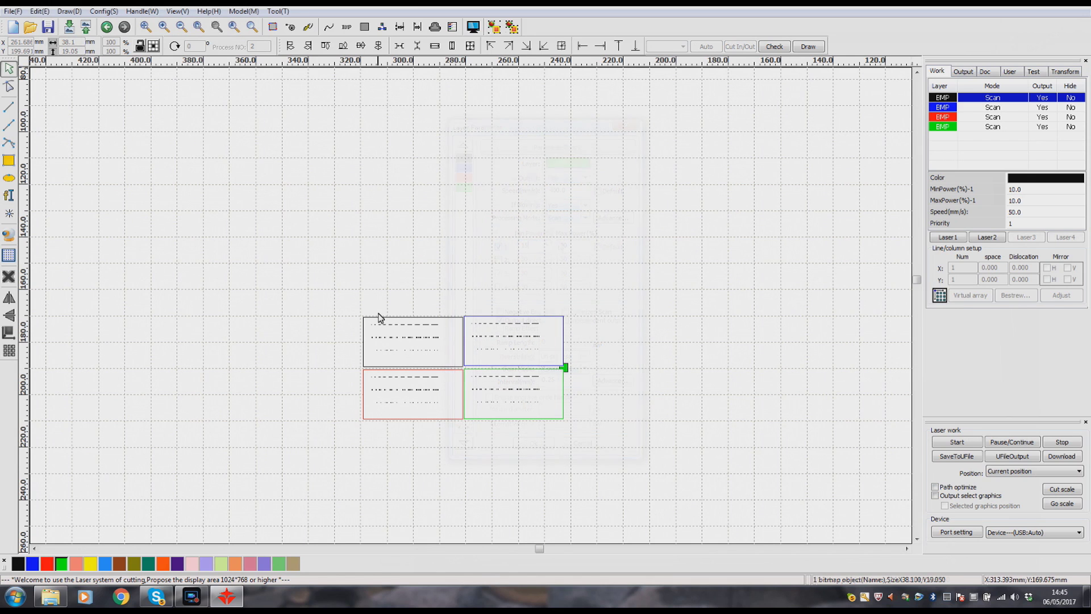